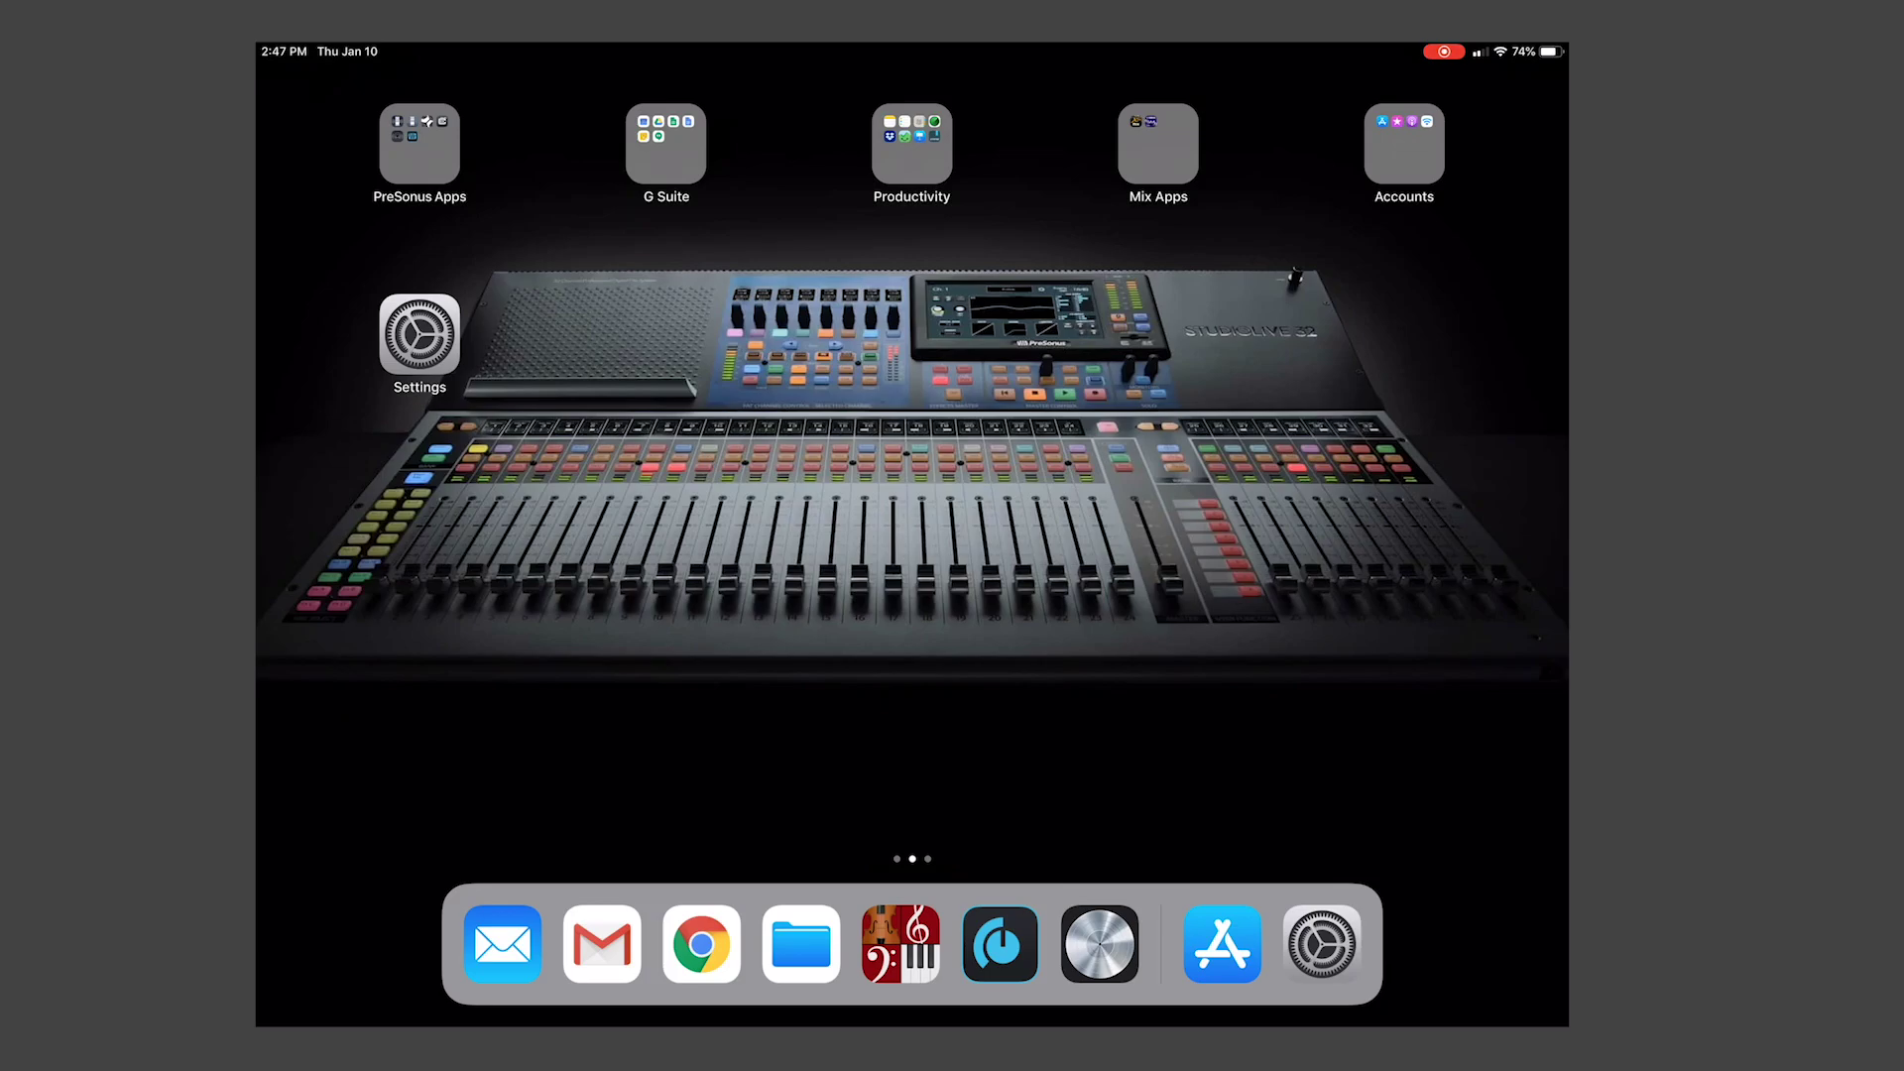
- Launch UC Surface from its dock icon to reach the channel overview
{"action": "left_click", "coordinate": [999, 944]}
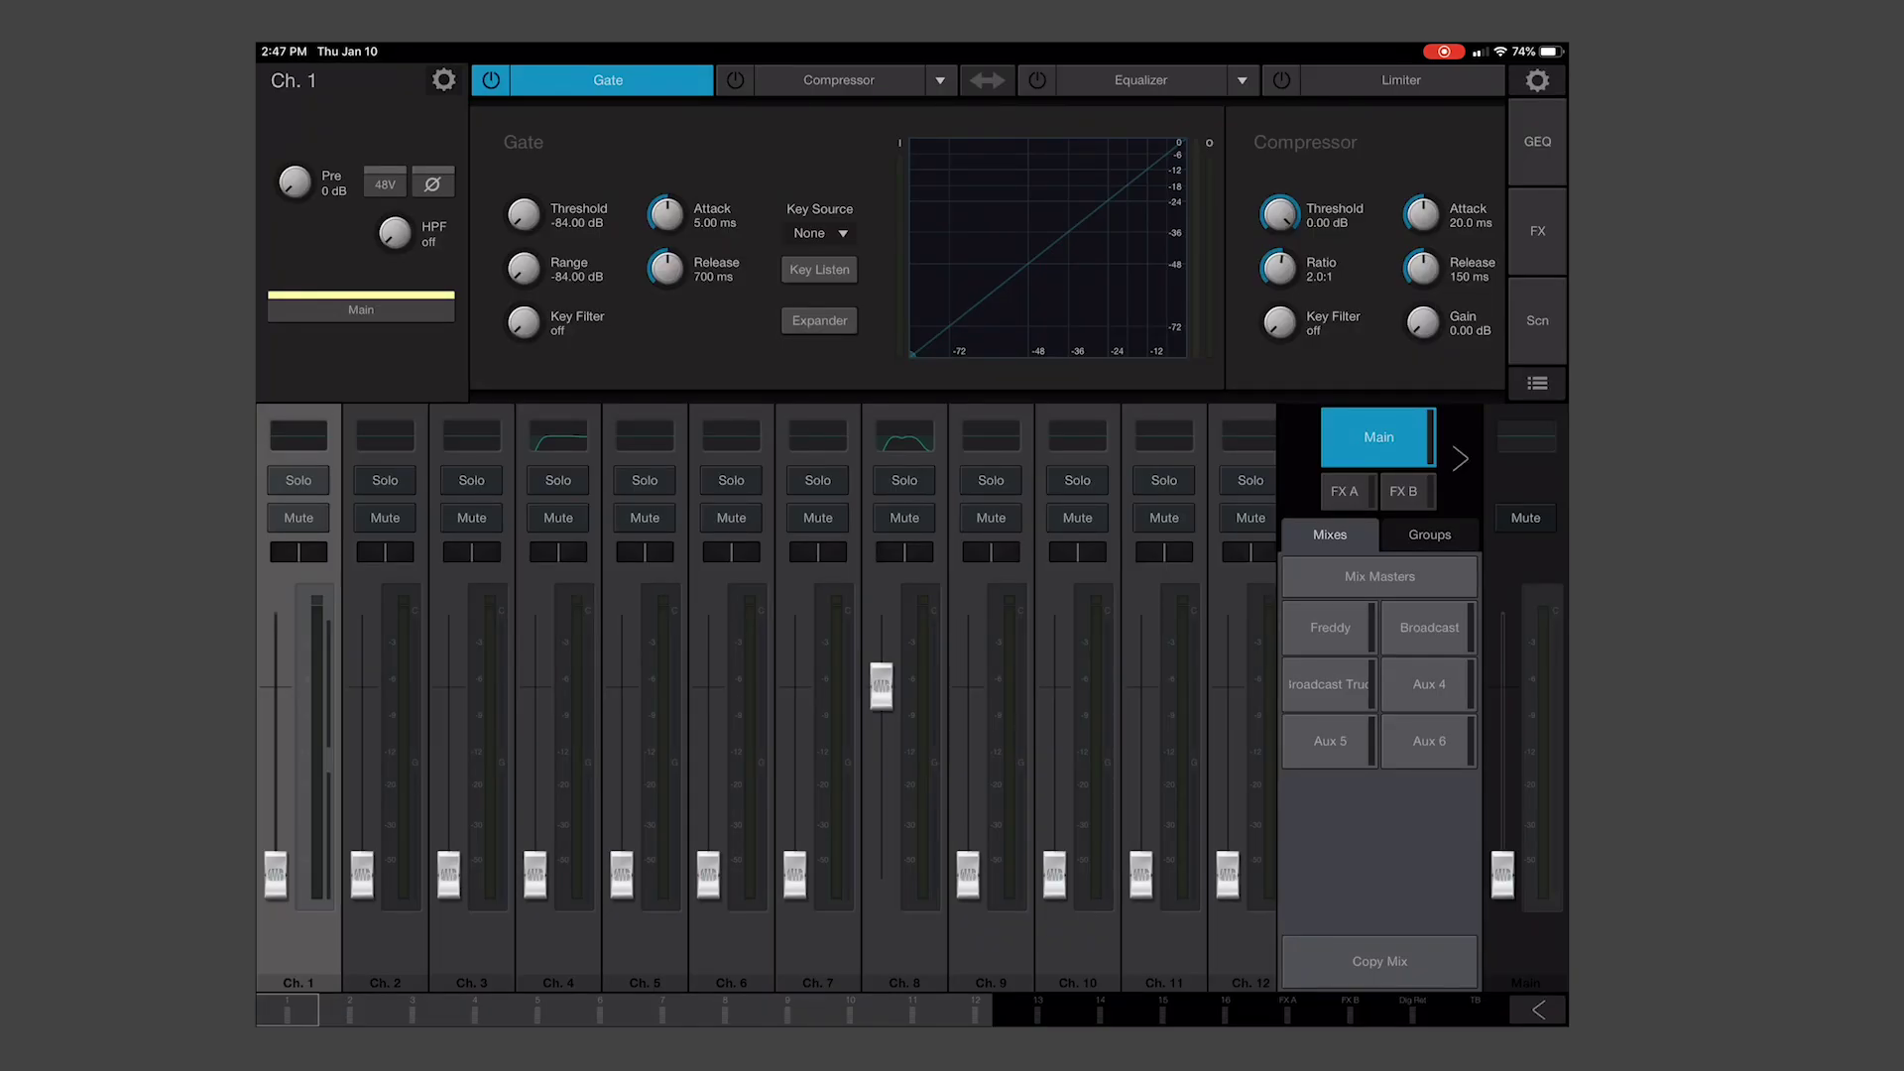
- Select channel 2, raise its fader to about 0 dB and set preamp gain to 7 dB
{"action": "left_click", "coordinate": [386, 982]}
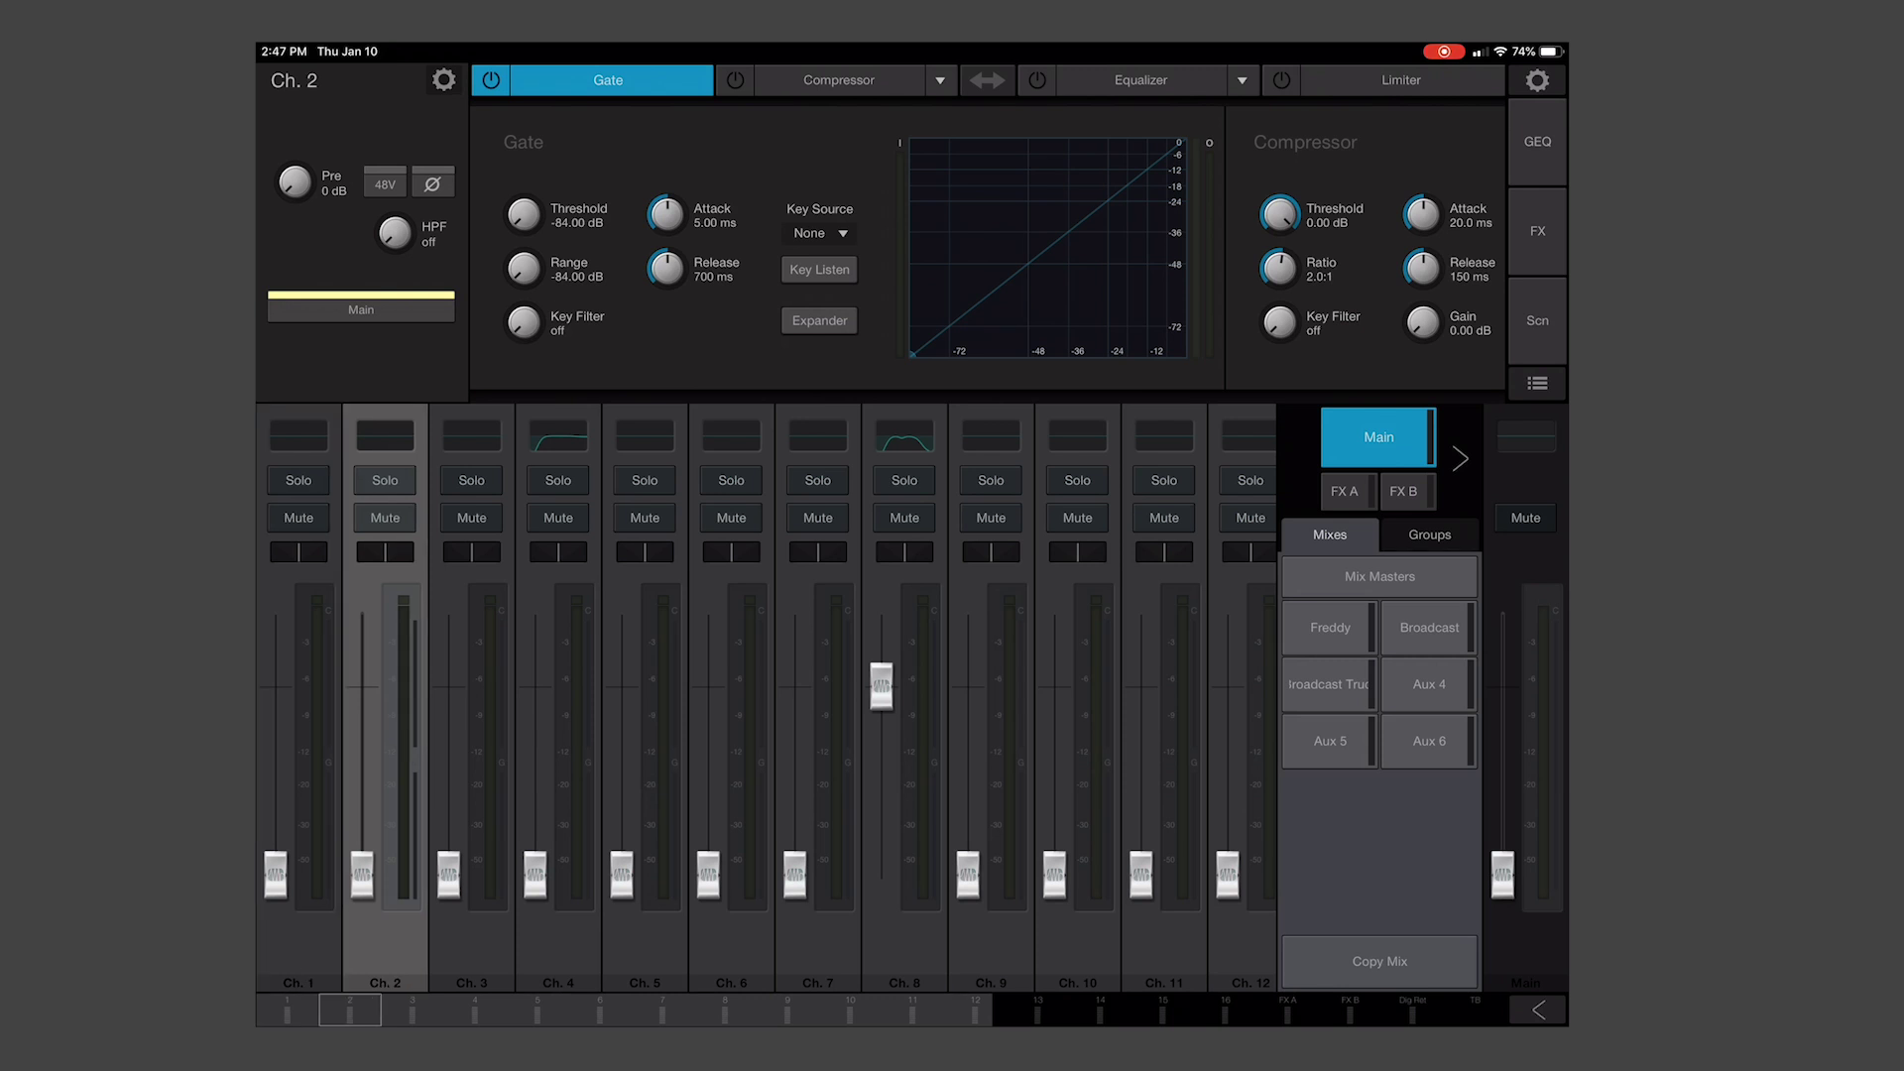
{"action": "left_click_drag", "start_coordinate": [362, 876], "coordinate": [362, 686]}
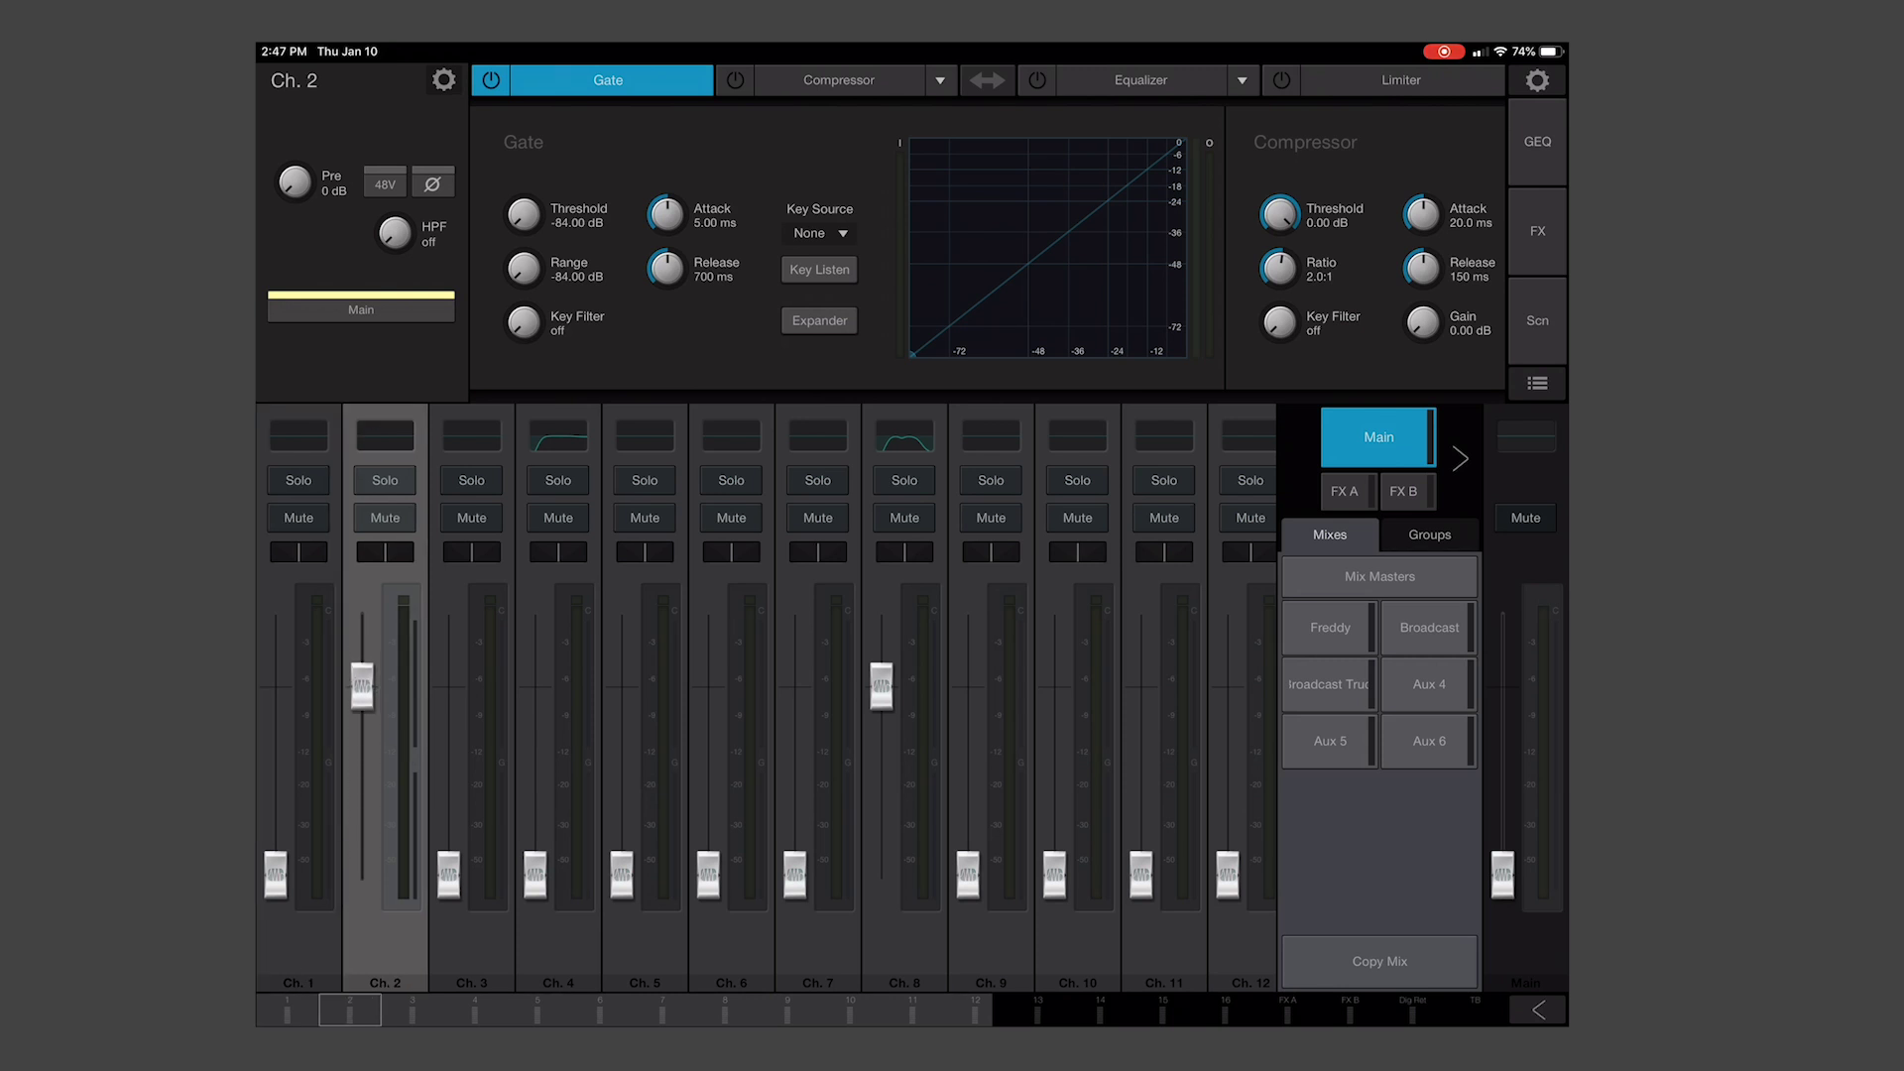
{"action": "left_click_drag", "start_coordinate": [296, 182], "coordinate": [294, 162]}
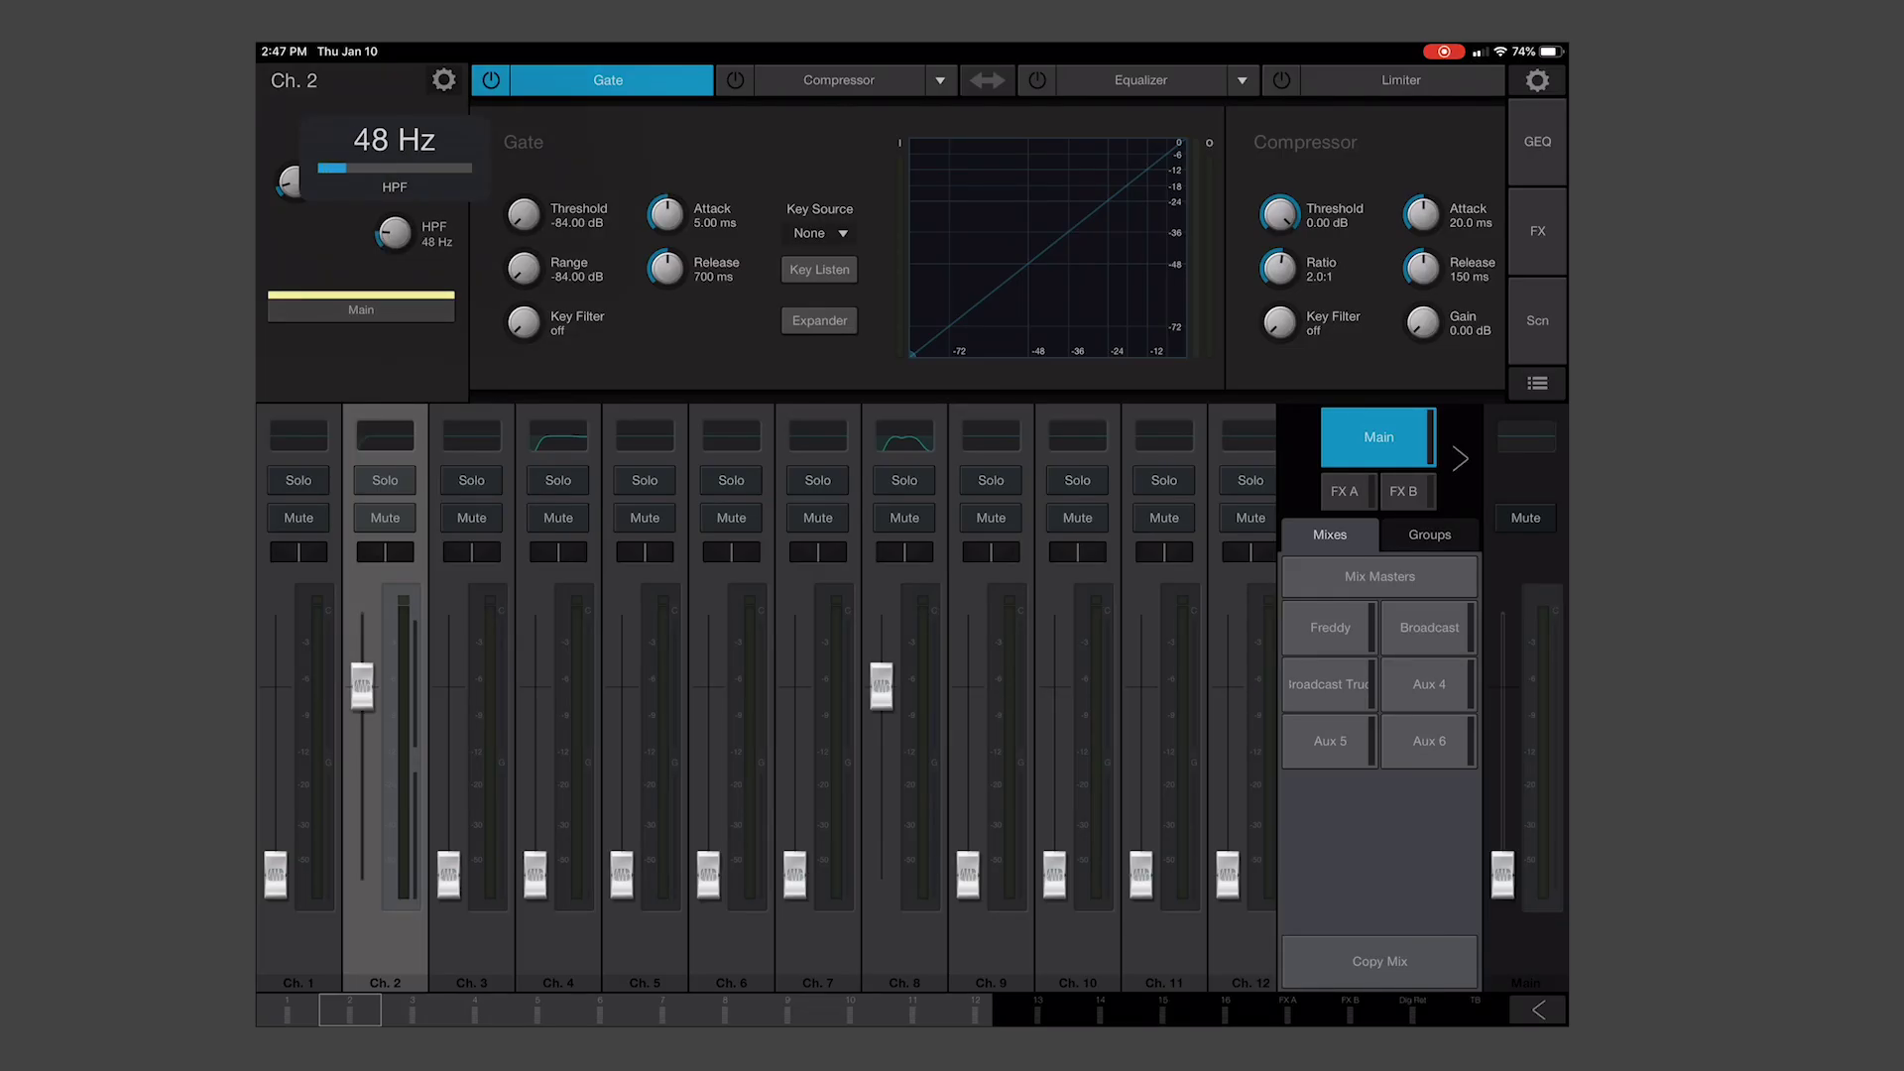
- Turn channel 2's high-pass filter up to 81 Hz
{"action": "left_click_drag", "start_coordinate": [395, 234], "coordinate": [394, 209]}
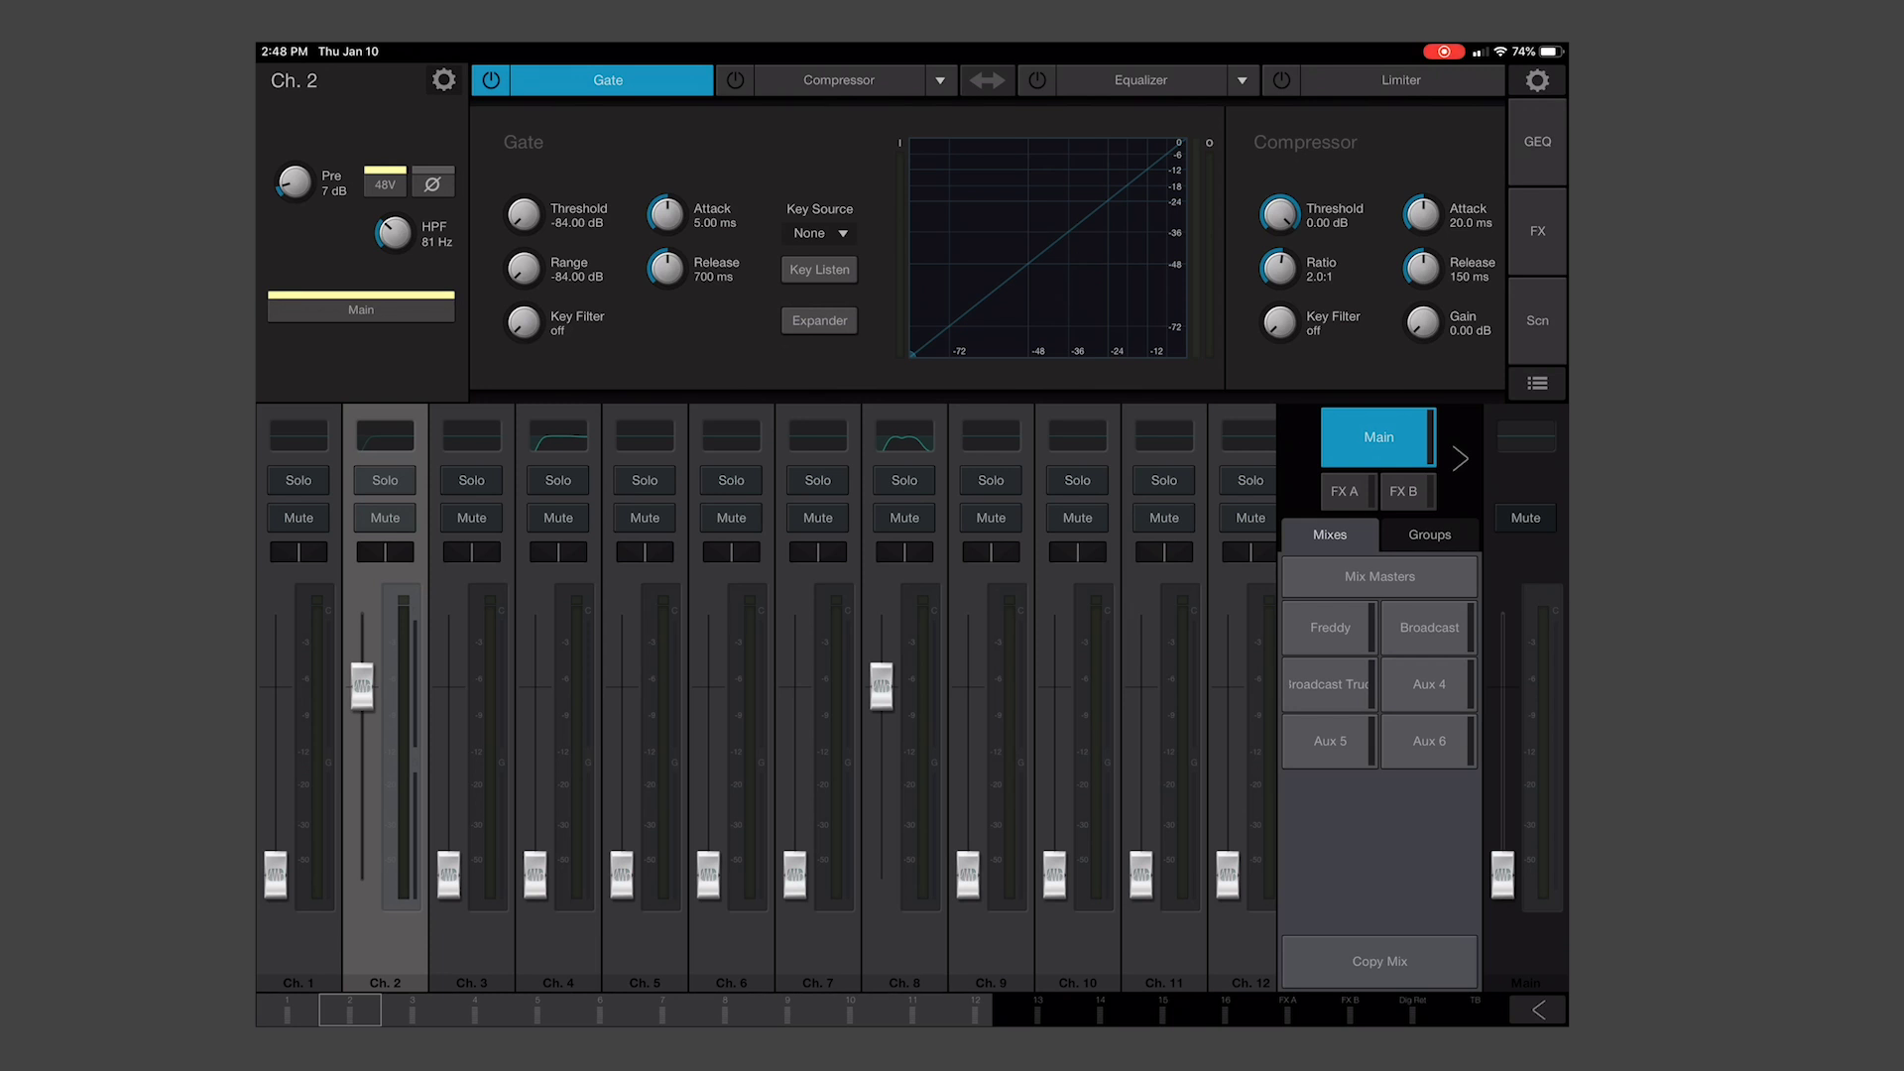
- Enable channel 2's EQ with a slight H-Mid cut around 1.37 kHz
{"action": "left_click", "coordinate": [1142, 80]}
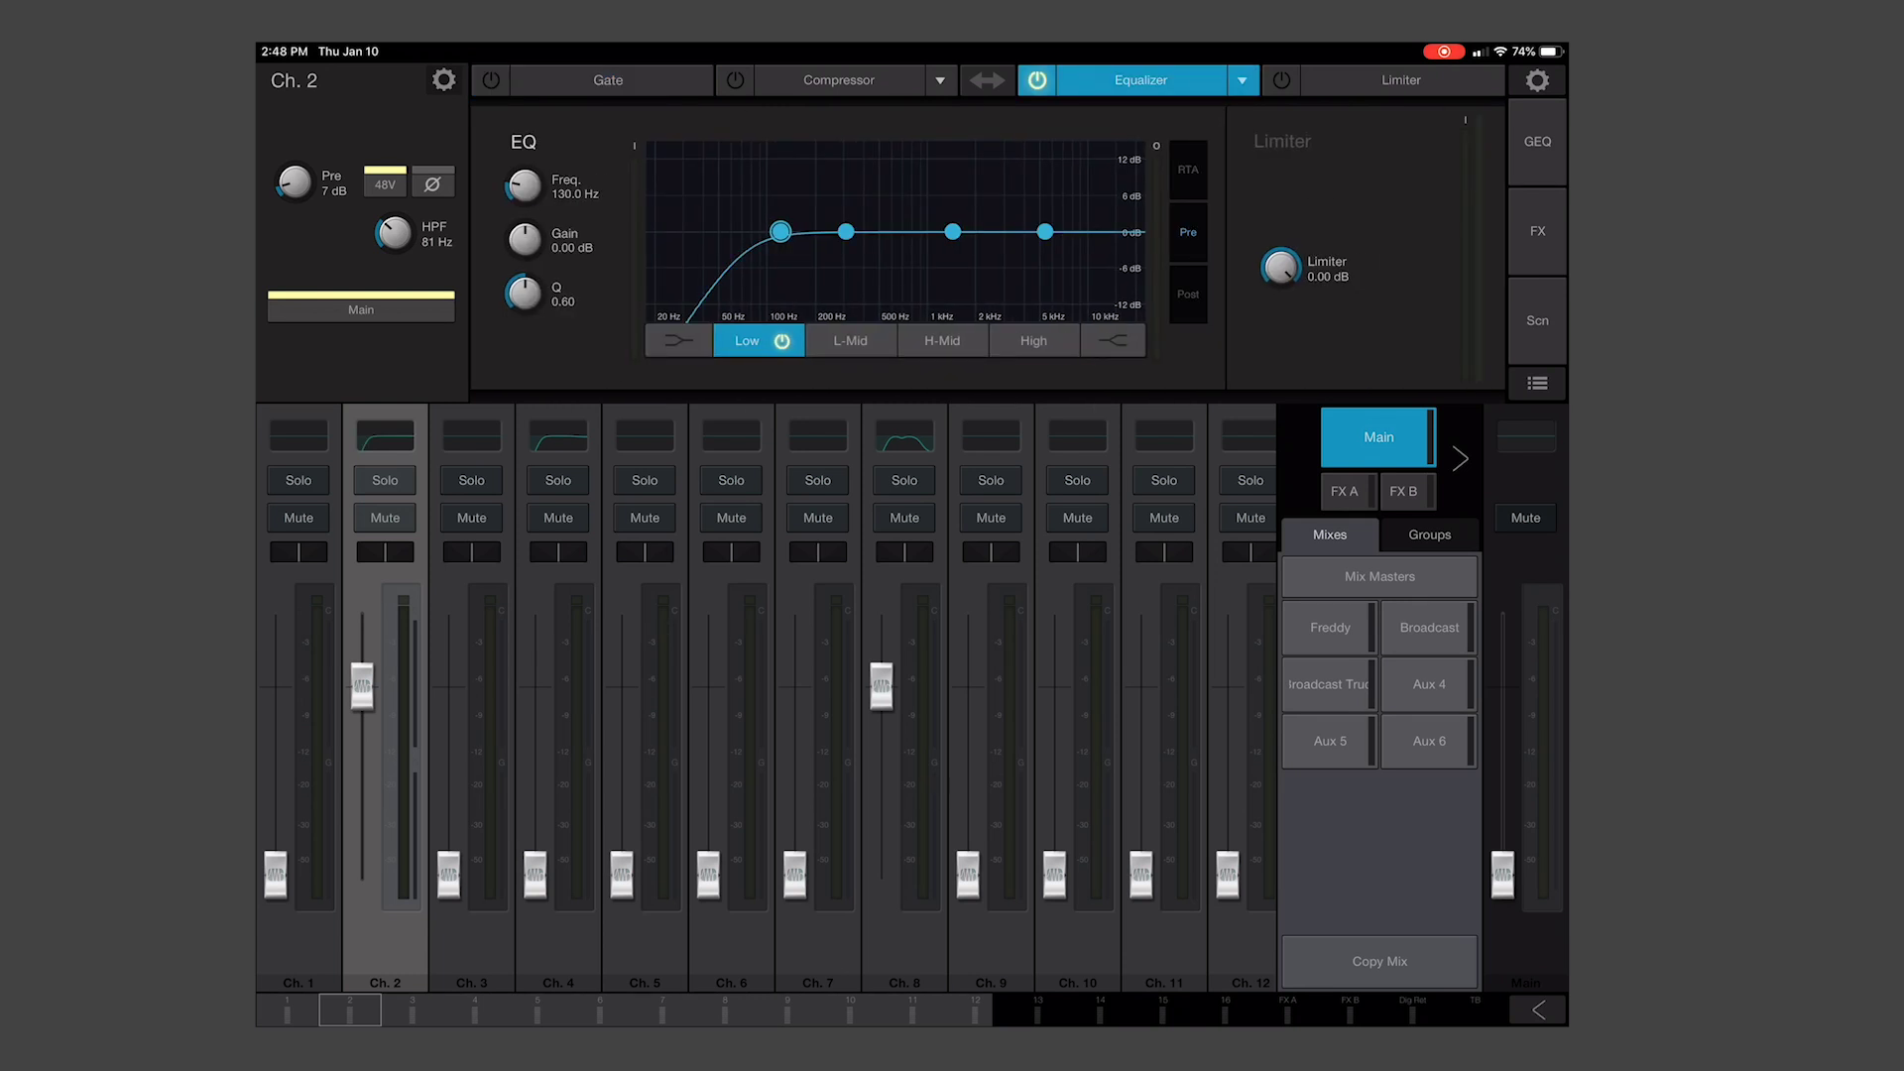
{"action": "left_click", "coordinate": [944, 342]}
{"action": "left_click_drag", "start_coordinate": [952, 233], "coordinate": [954, 239]}
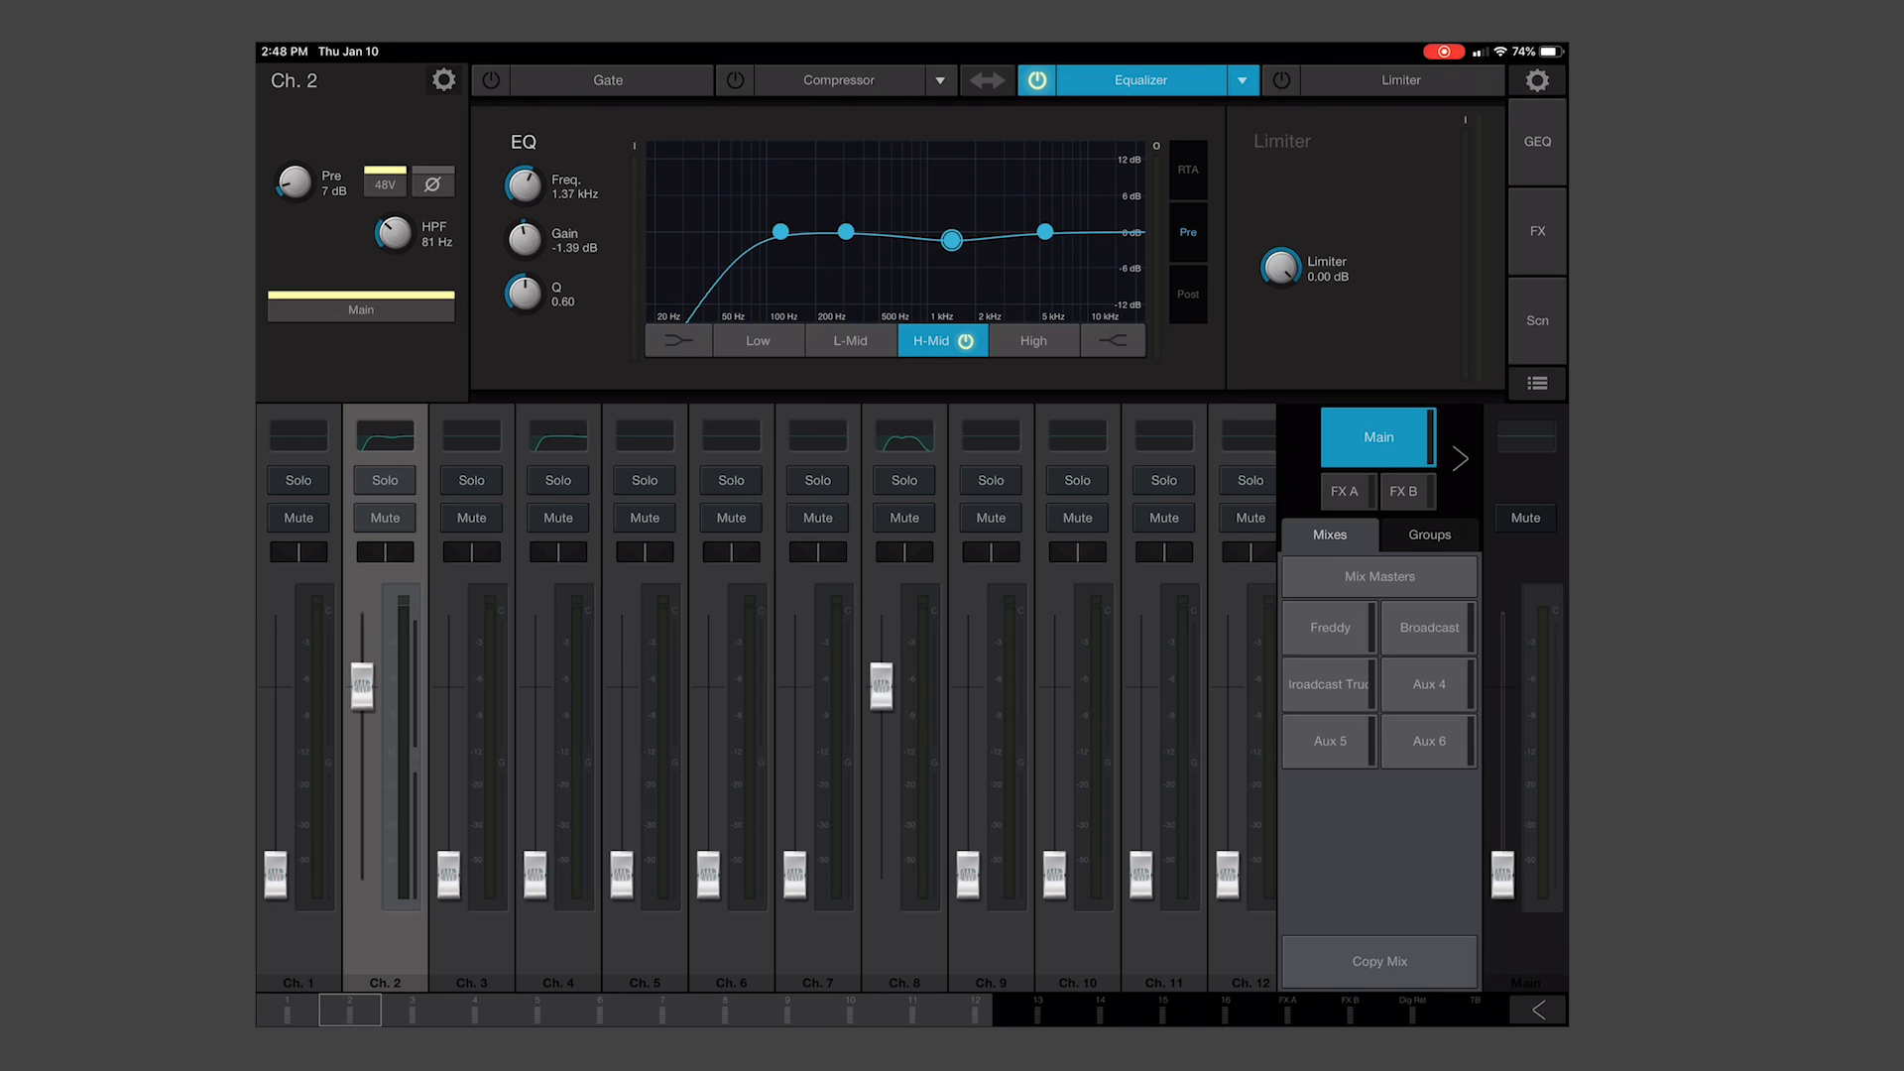
- In the FX A mix, raise channel 2's send and the FX A master to about -0.5 dB
{"action": "left_click", "coordinate": [1344, 491]}
{"action": "left_click_drag", "start_coordinate": [362, 876], "coordinate": [361, 739]}
{"action": "left_click_drag", "start_coordinate": [1210, 875], "coordinate": [1210, 688]}
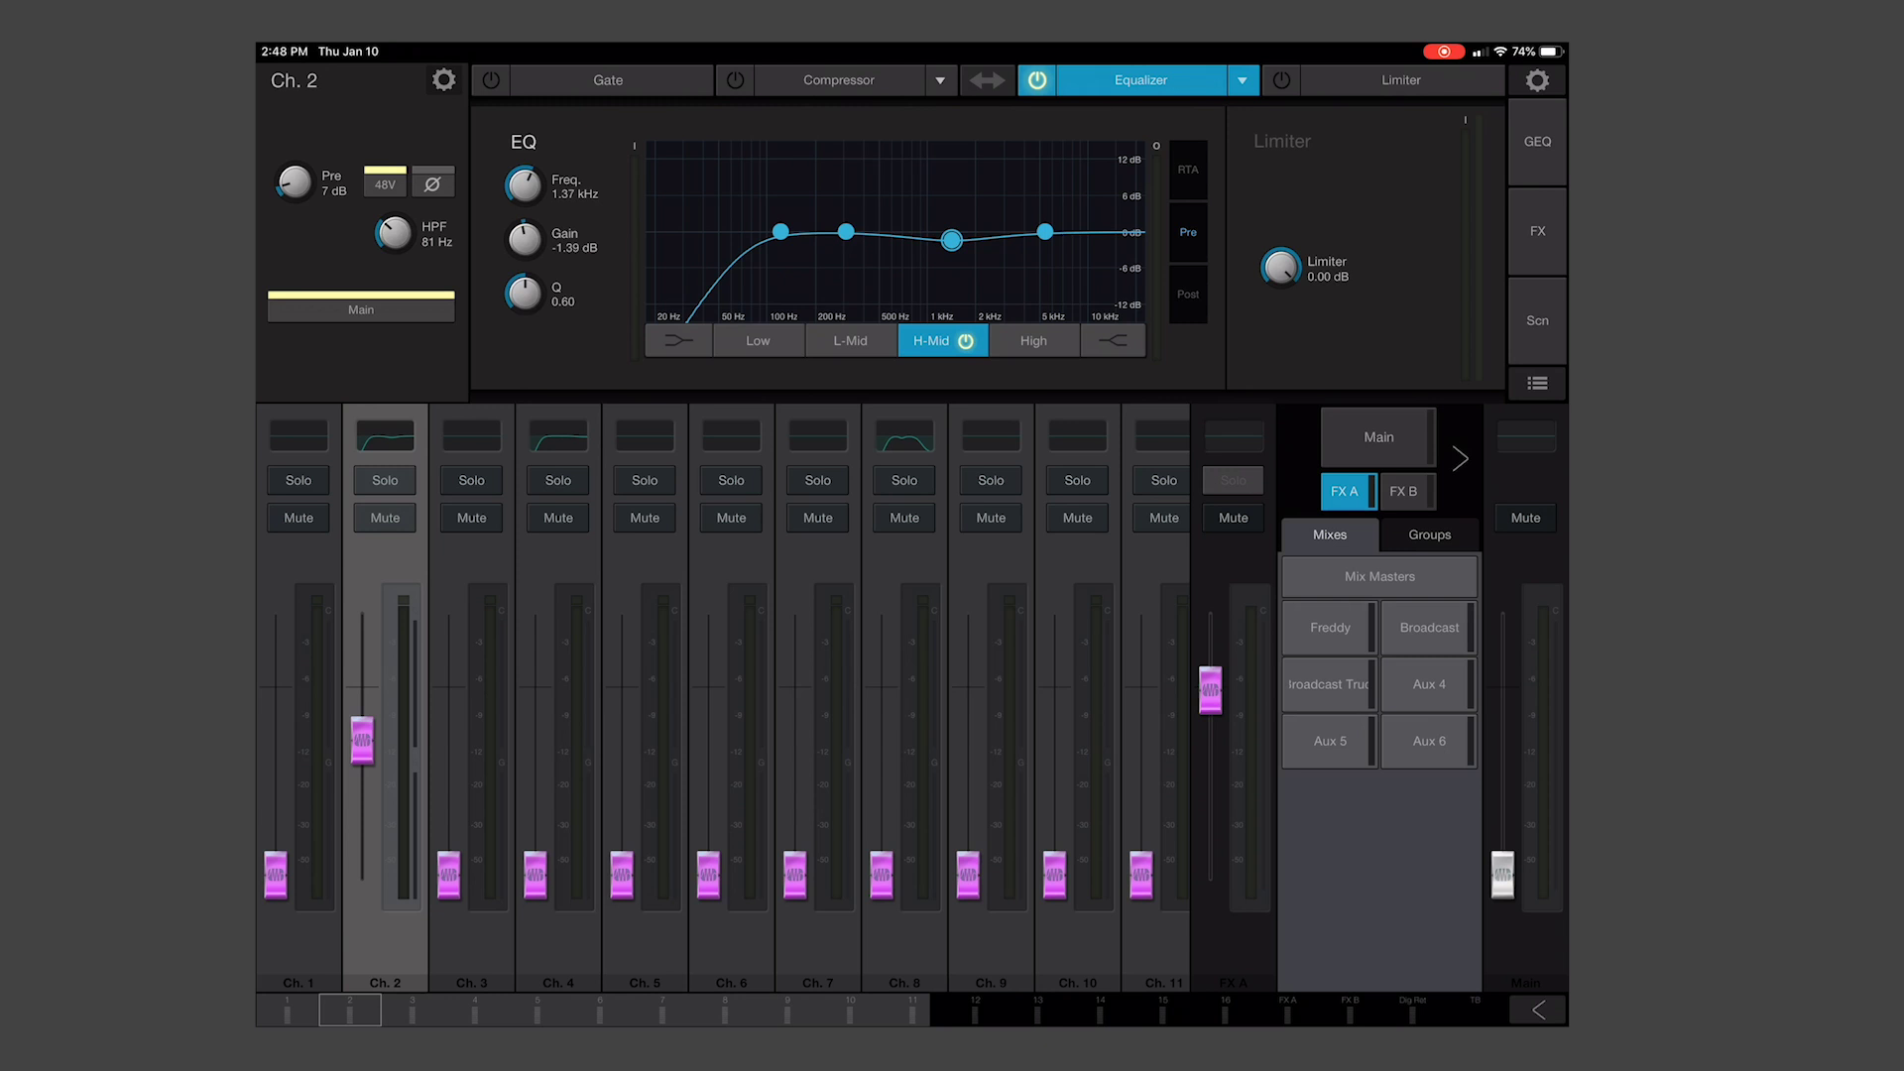
- Return from the FX A mix to the main mix view
{"action": "left_click", "coordinate": [1380, 436]}
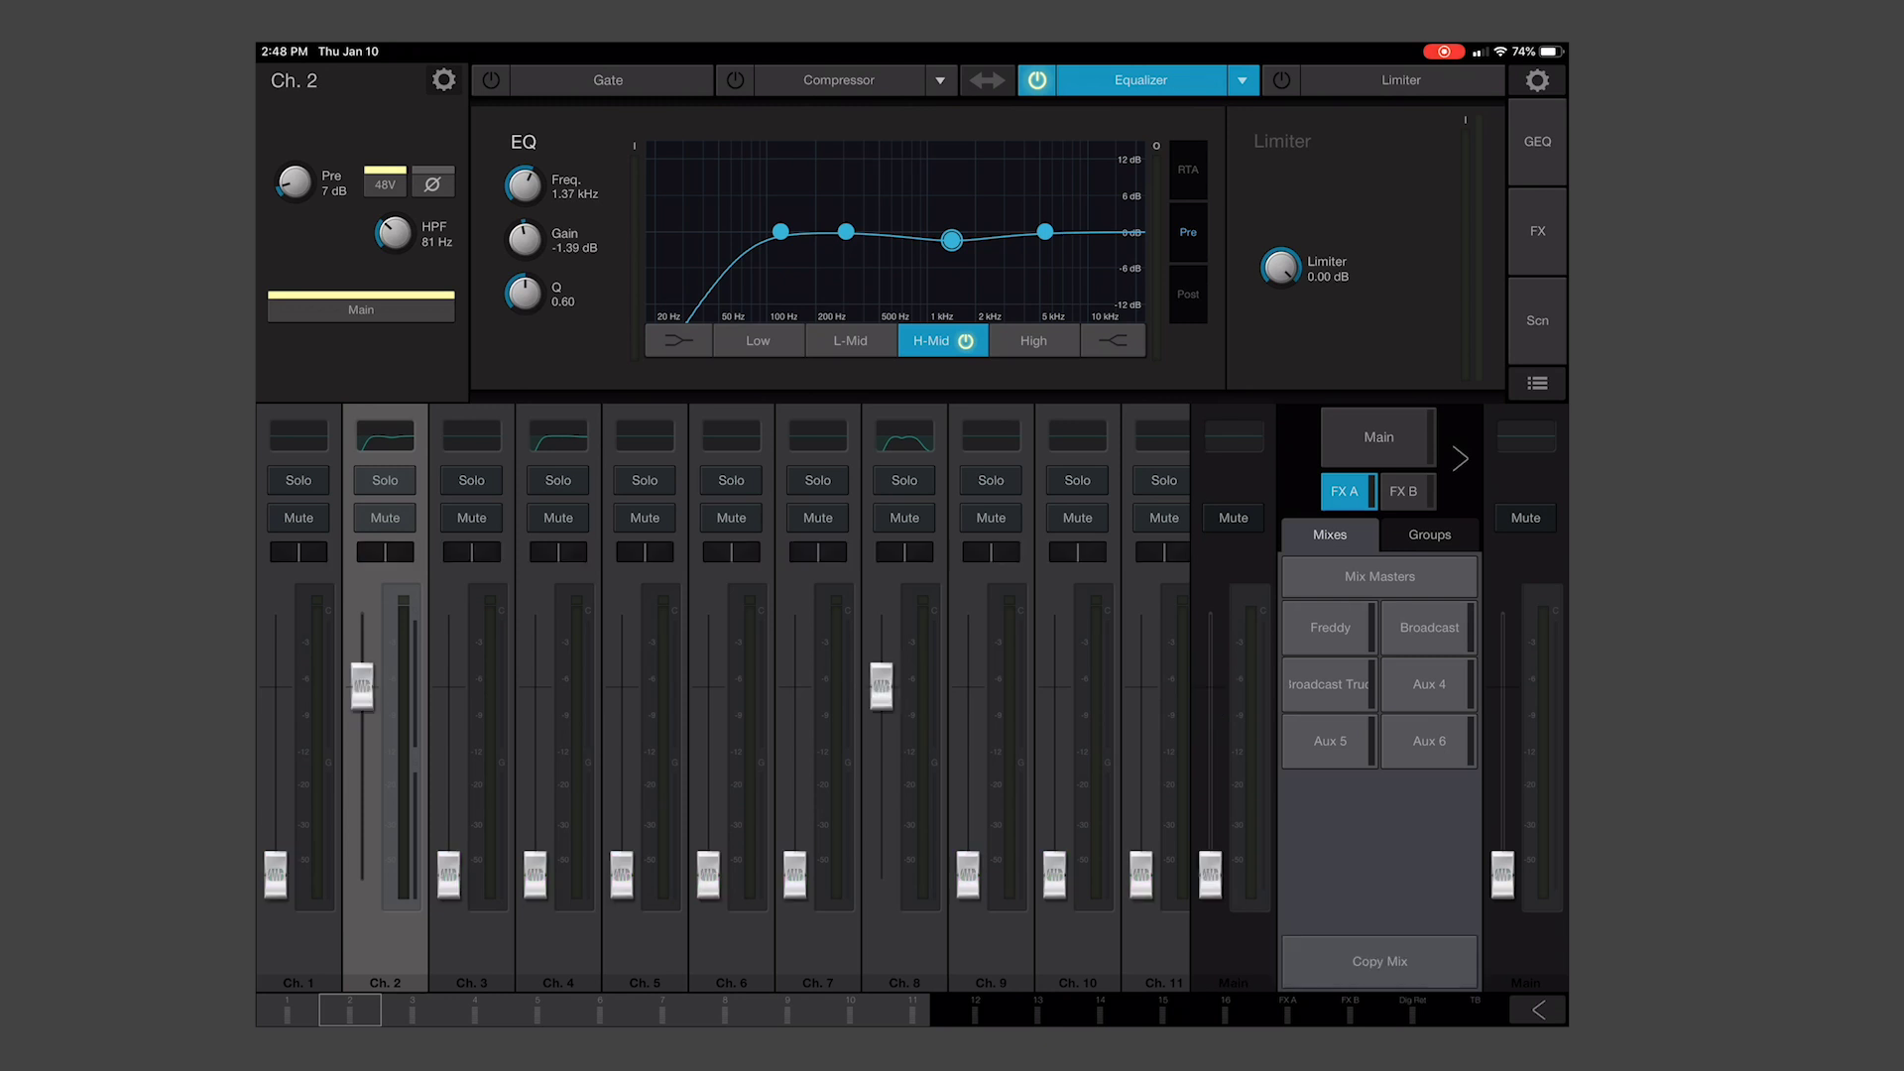